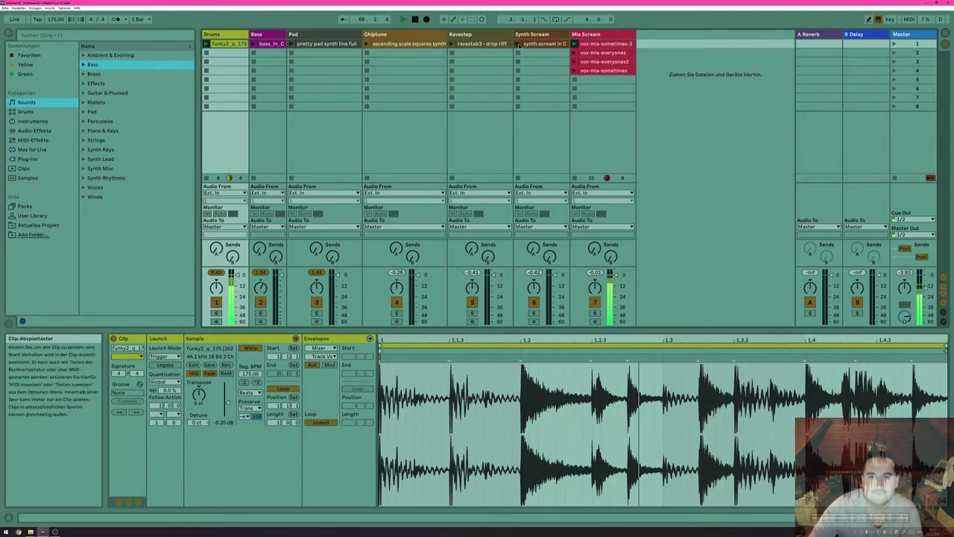
- Launch the synth scream and ravestab3 drop riff clips, stopping the Synth Scream track briefly before relaunching its clip
left_click(519, 44)
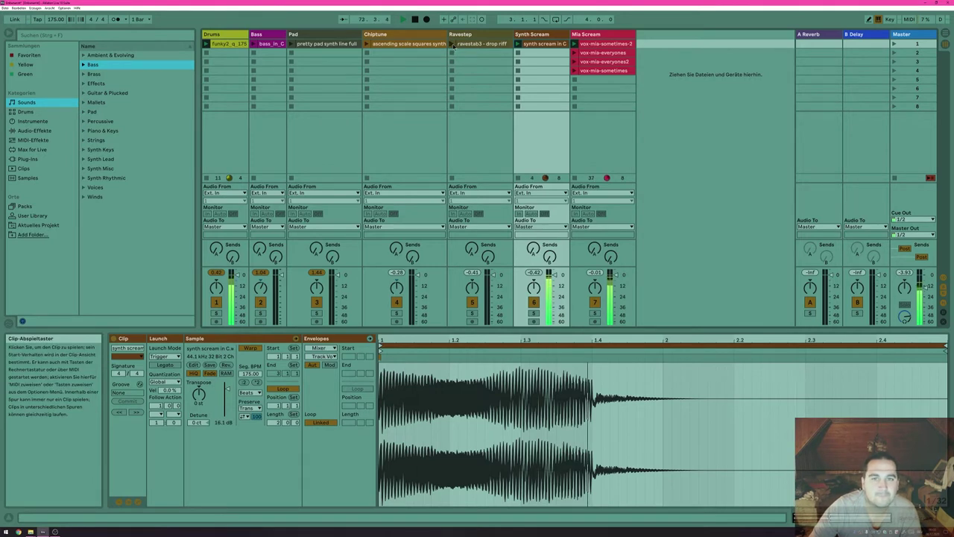
left_click(451, 43)
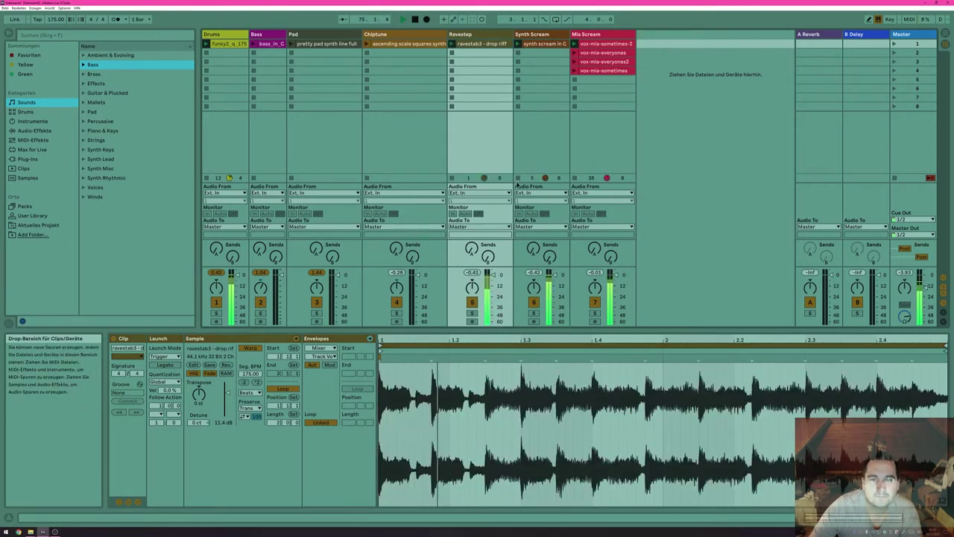
left_click(518, 179)
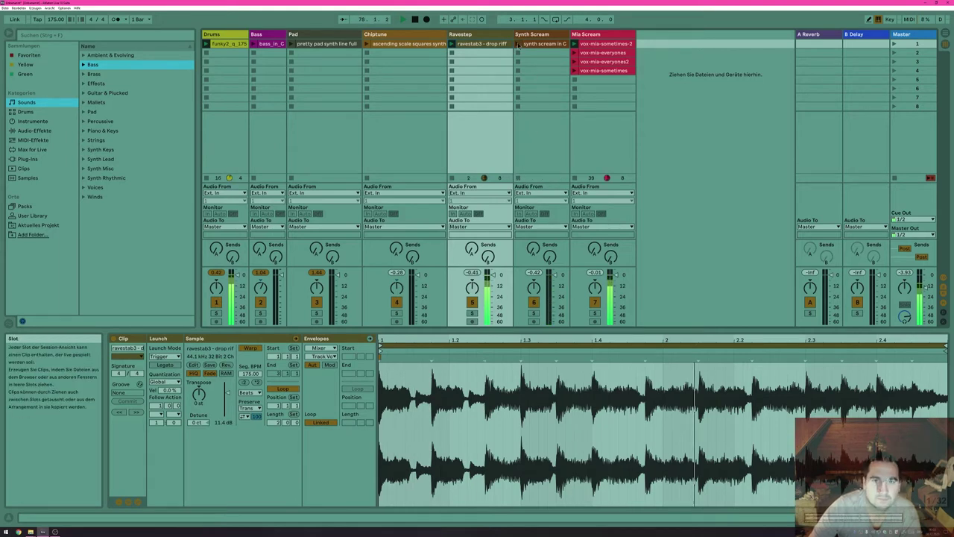
key("Right")
key("Return")
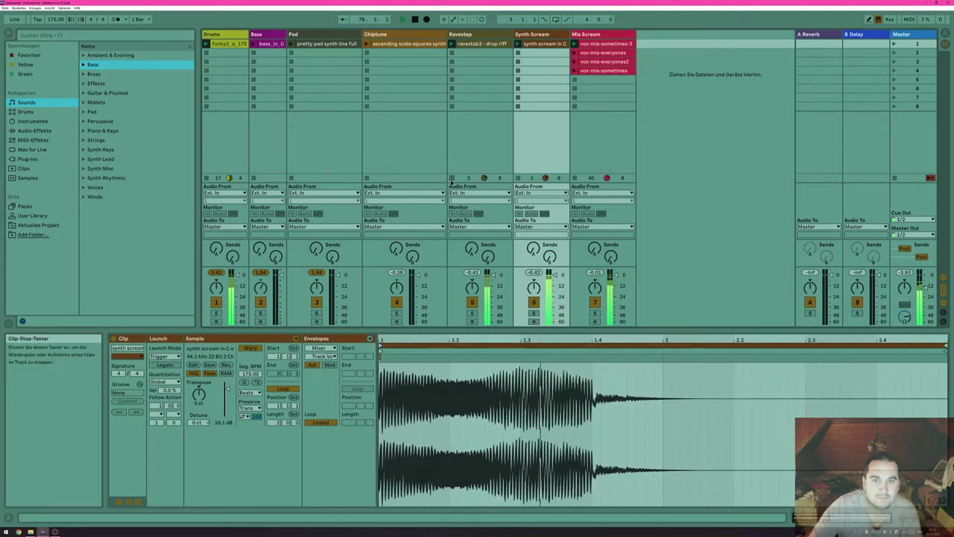
- Launch the bass_in_C clip, and play the Chiptune ascending scale clip briefly before stopping that track
left_click(253, 44)
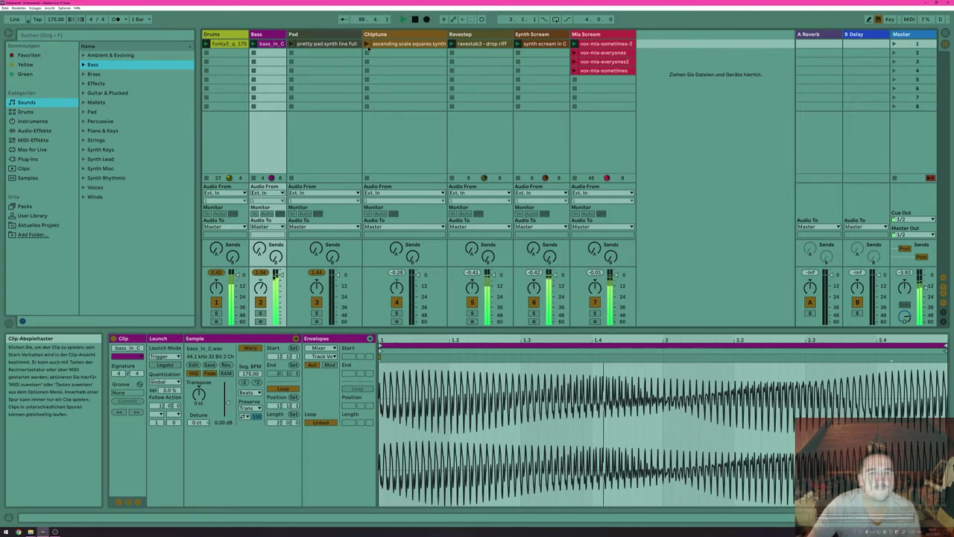
left_click(366, 44)
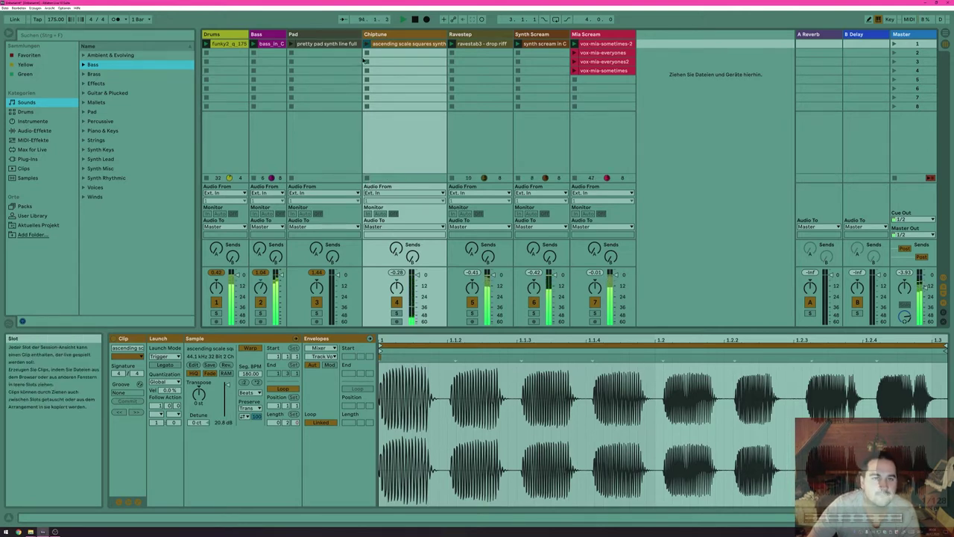
left_click(367, 45)
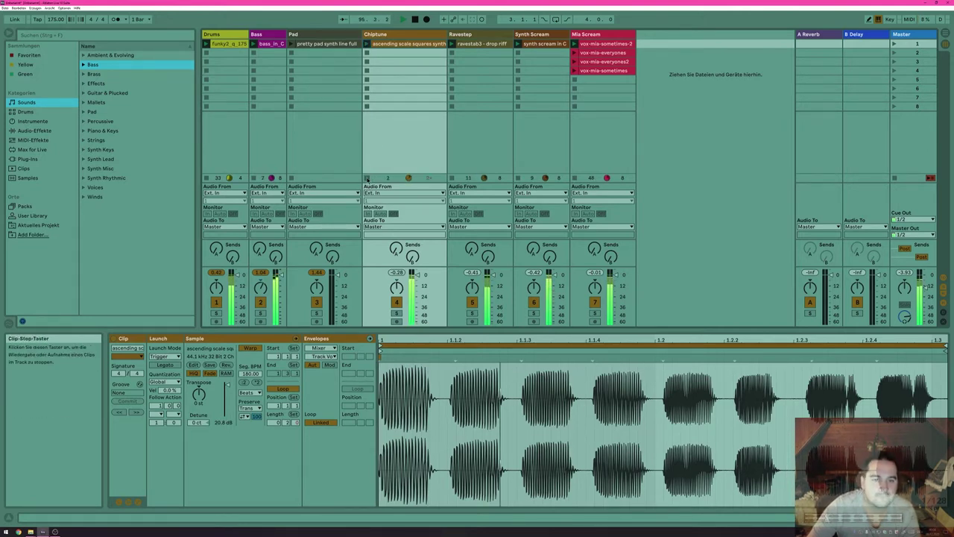
left_click(366, 179)
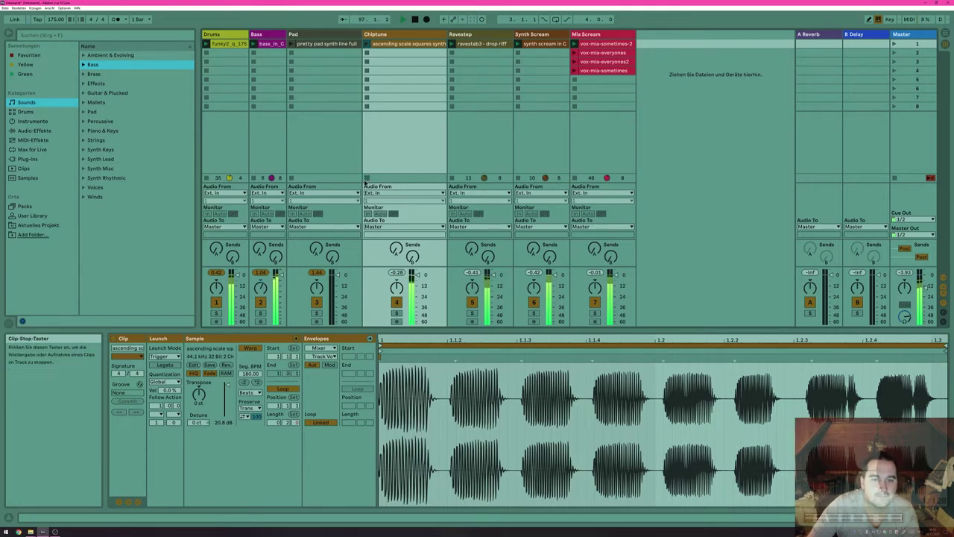
- Launch the pretty pad synth line clip and switch the vocals through vox-mia-everyones2, everyones, sometimes and sometimes-2
left_click(299, 46)
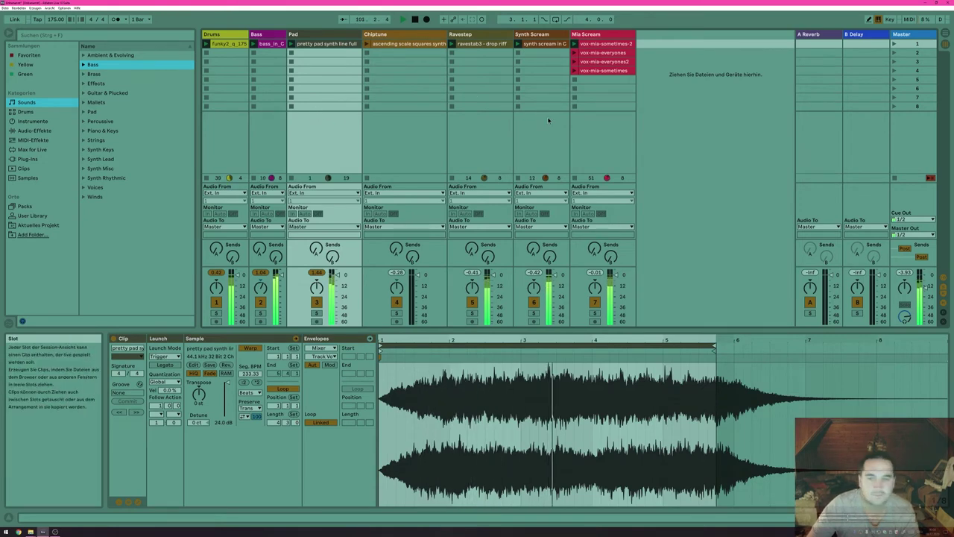
left_click(580, 61)
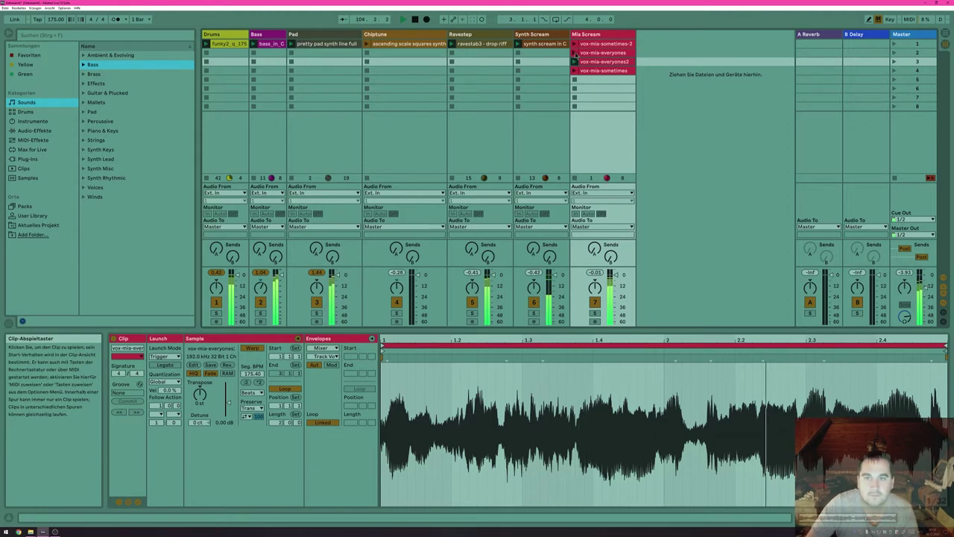
left_click(575, 53)
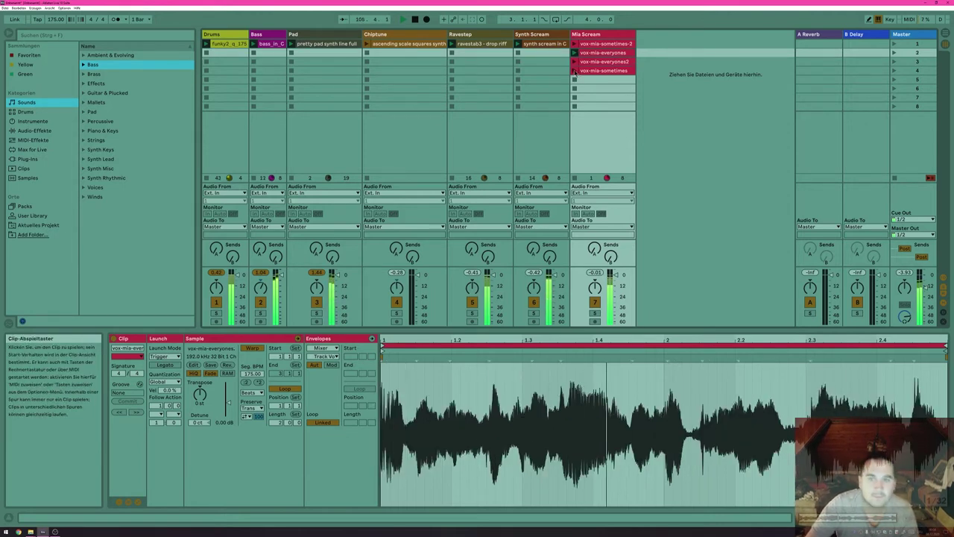
left_click(574, 45)
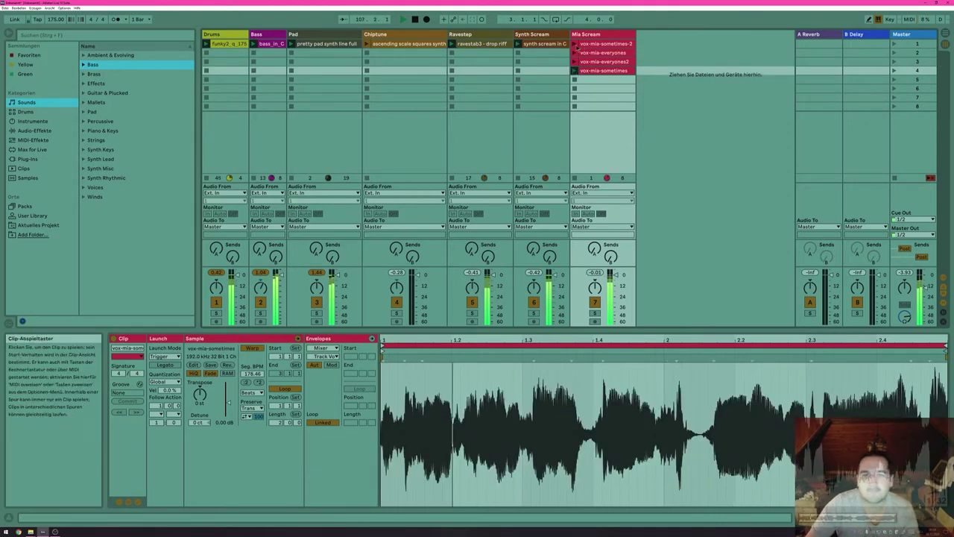
right_click(573, 46)
left_click(573, 46)
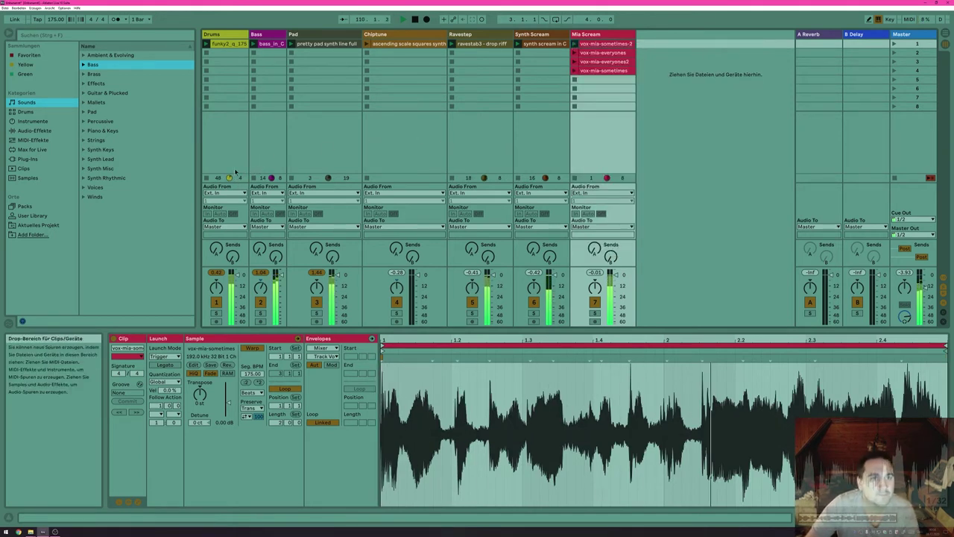
- Stop the Drums, Ravestep and Synth Scream tracks, and switch the vocals through vox-mia-everyones2, everyones and sometimes
left_click(210, 180)
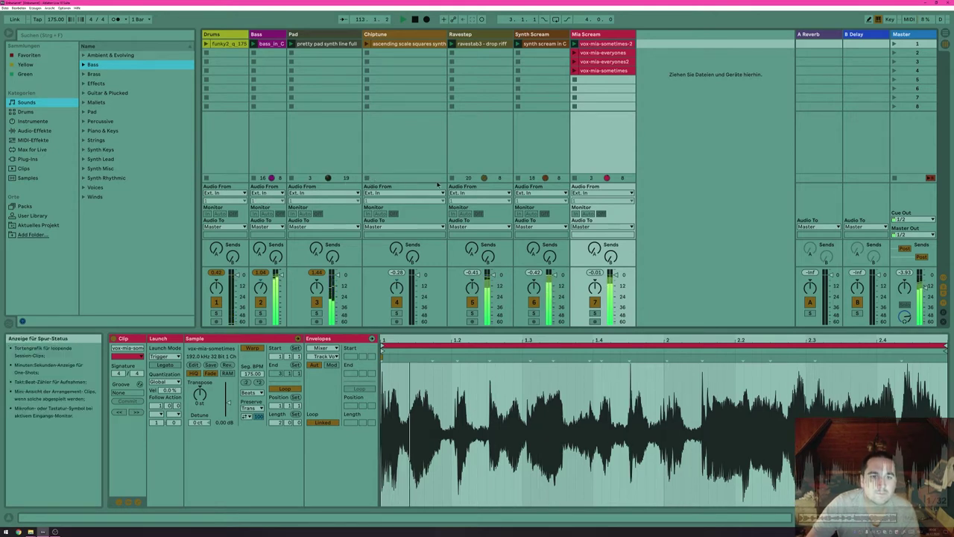
left_click(452, 178)
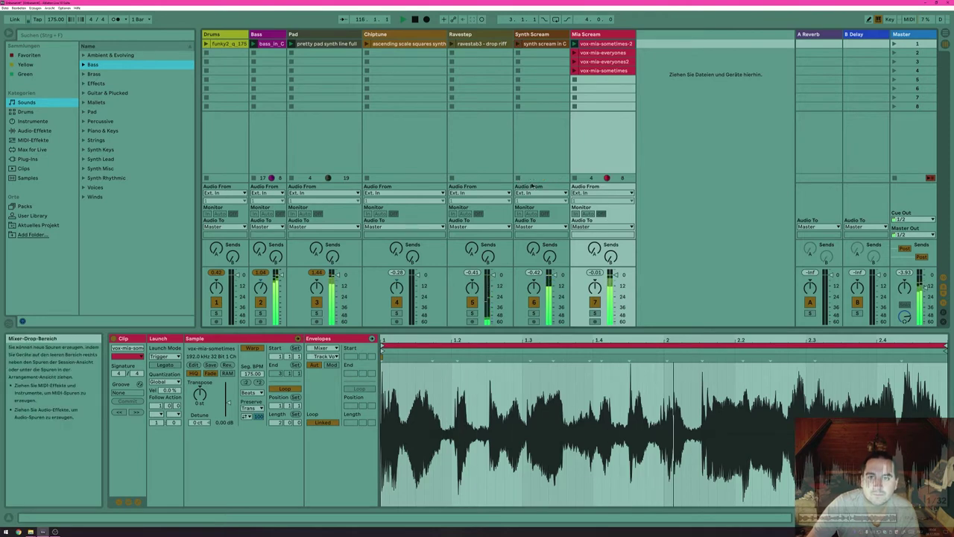
left_click(574, 62)
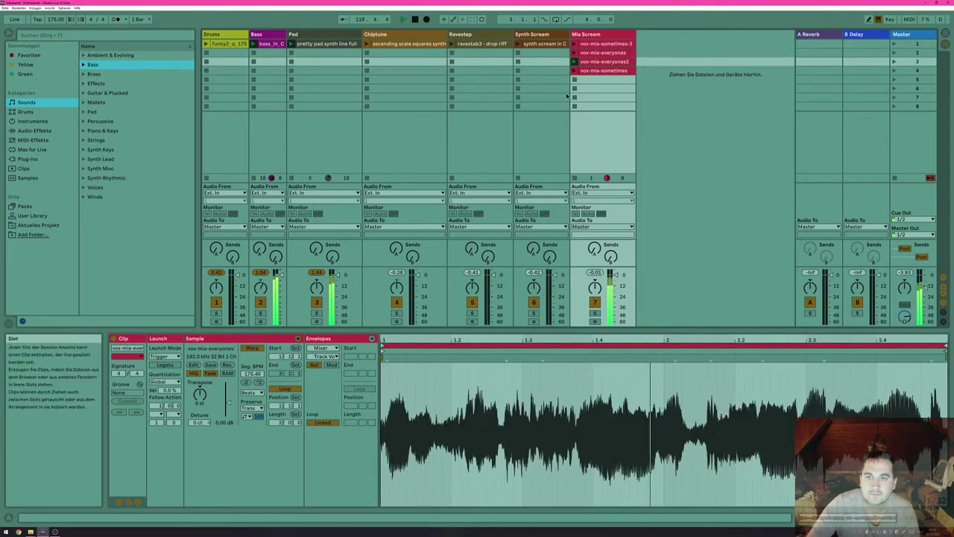
left_click(574, 52)
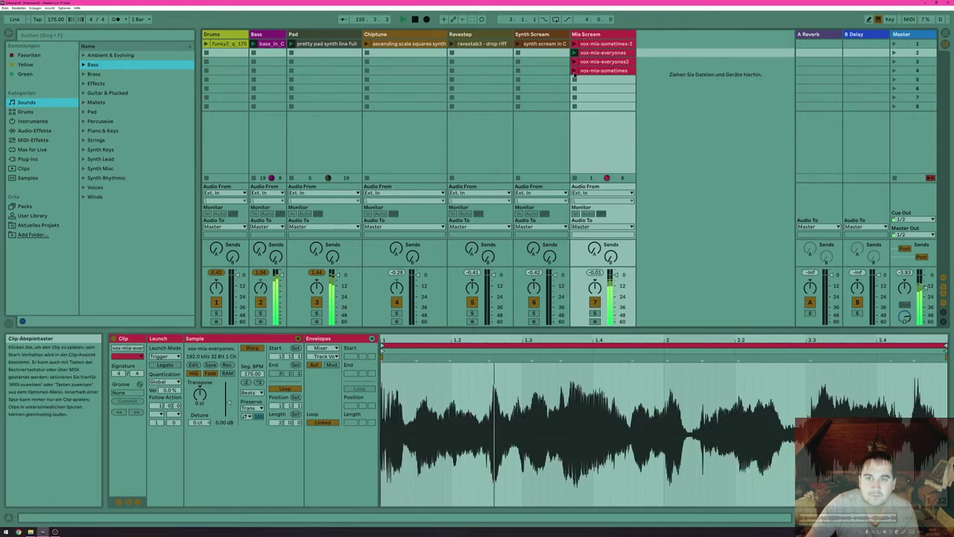
left_click(574, 71)
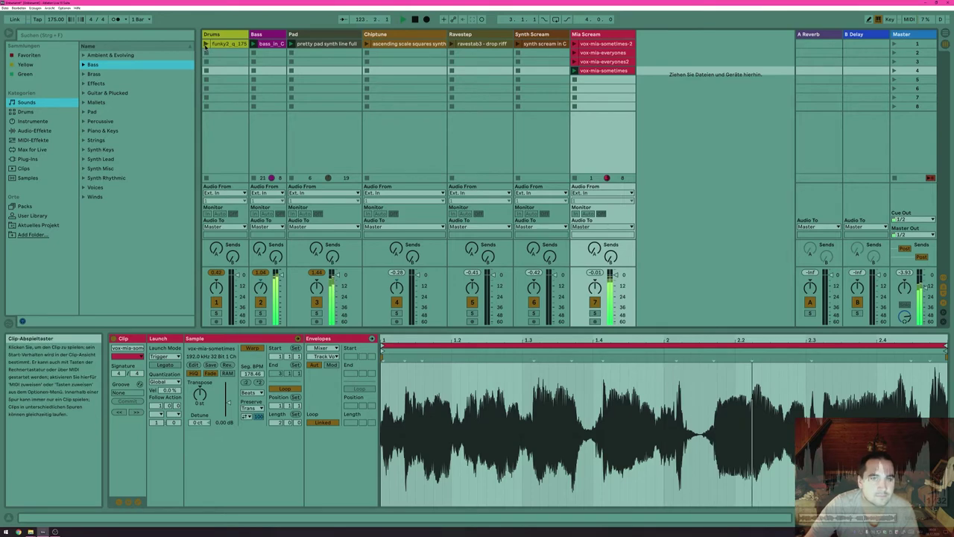
- Bring back the funky2 drum loop and ravestab3 drop riff, and switch the vocals to vox-mia-sometimes-2
left_click(220, 43)
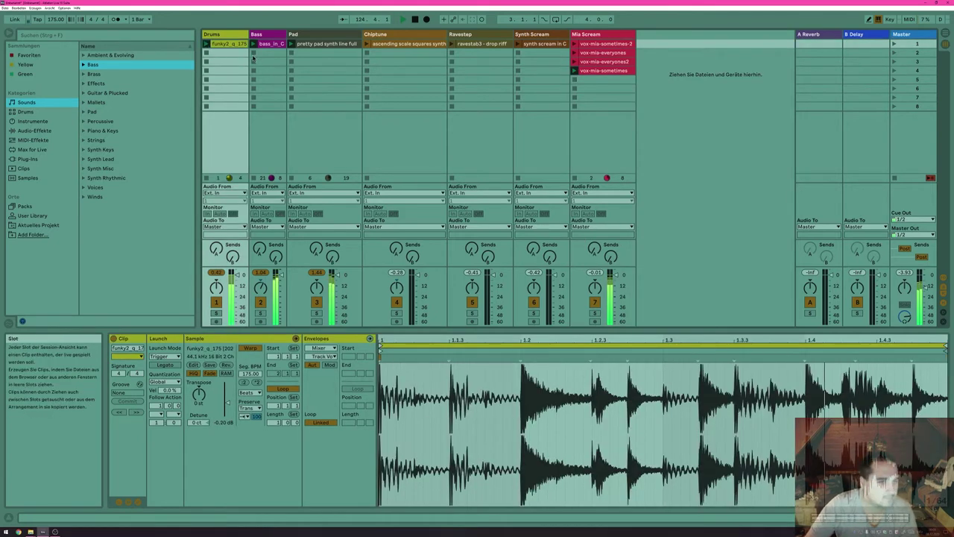
left_click(580, 45)
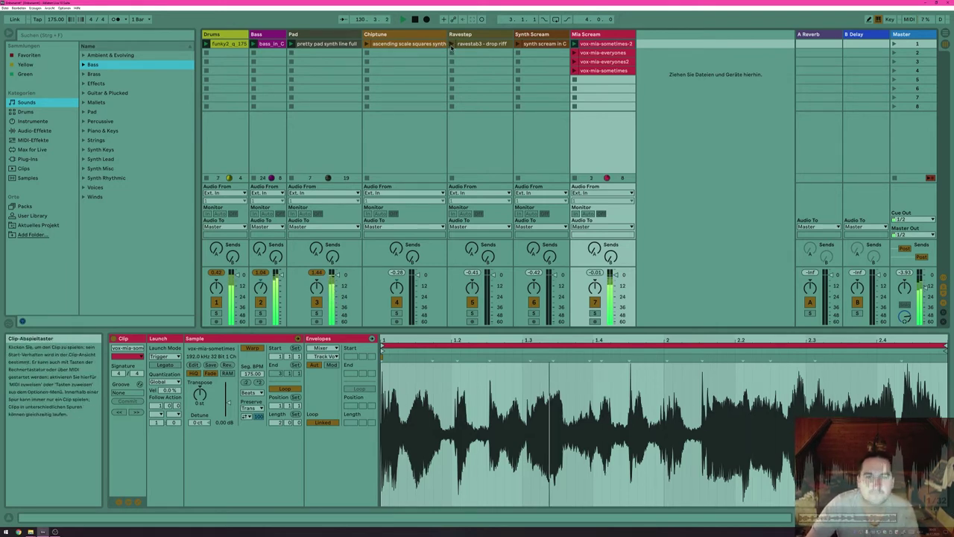
left_click(453, 43)
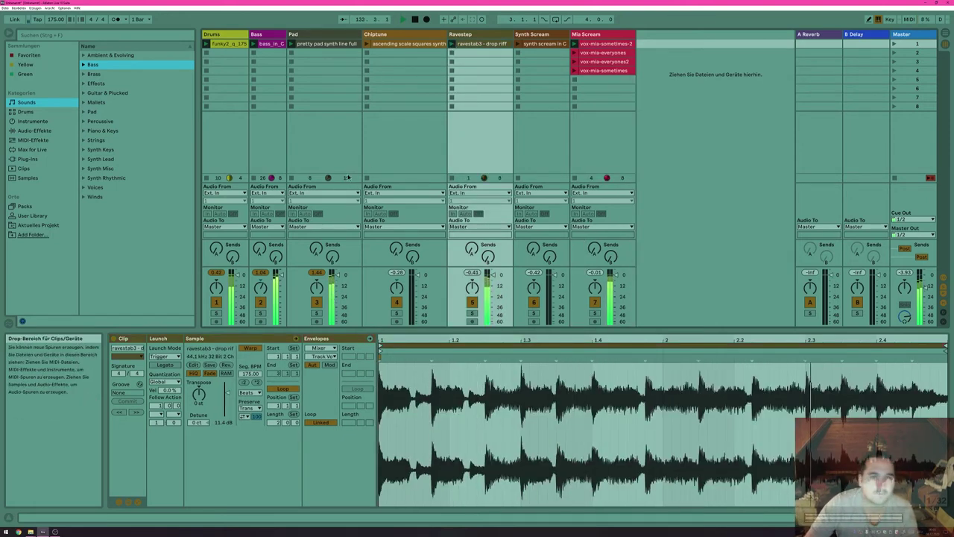
- Drop out the drums, vocals and pad, and launch the Chiptune ascending scale clip before bringing the drum loop back
left_click(208, 179)
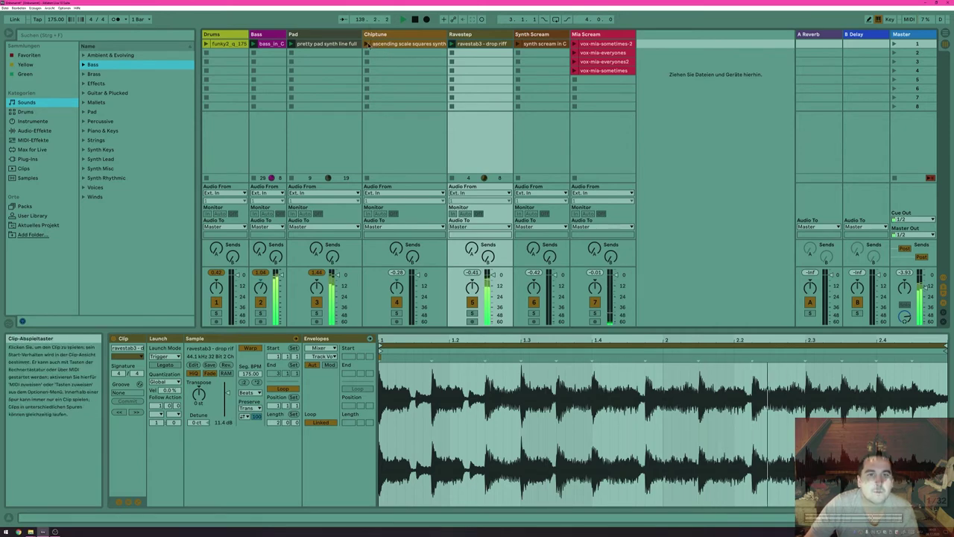
left_click(367, 43)
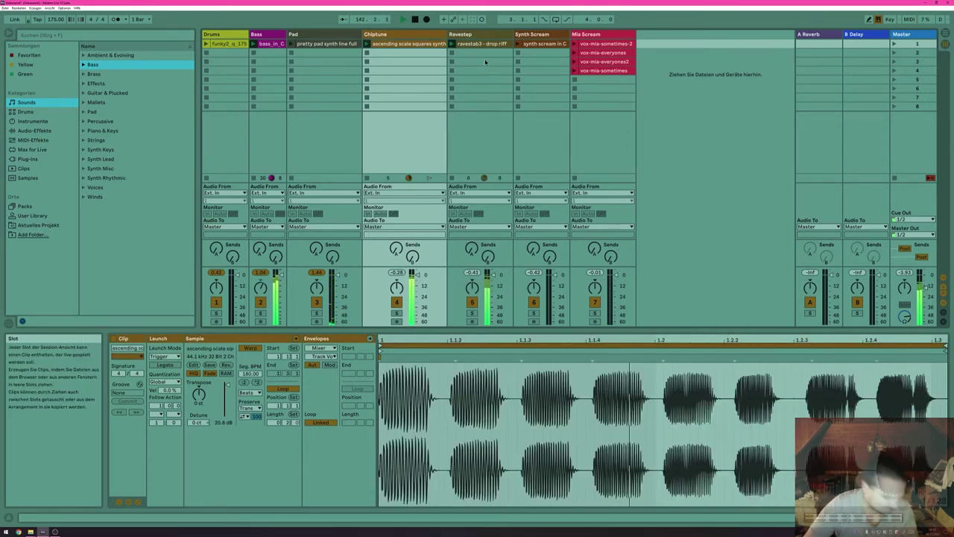
left_click(222, 44)
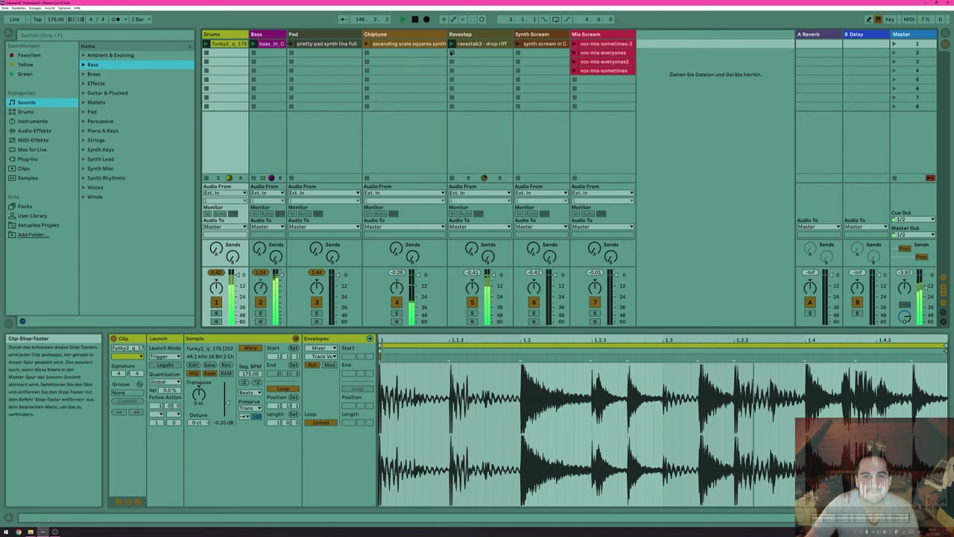
- Alternate between the synth scream and ravestab3 drop riff clips, ending on the synth scream, and add the pretty pad clip
left_click(519, 44)
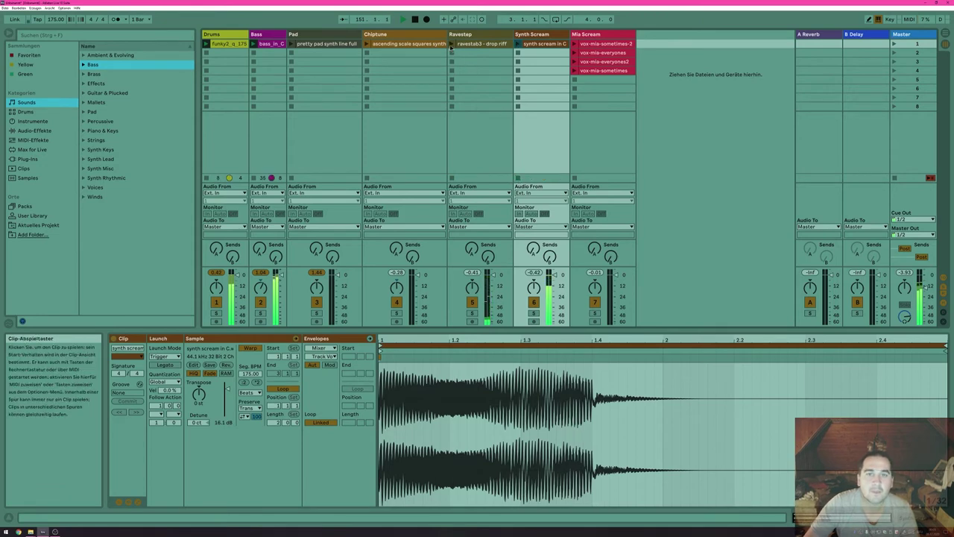
left_click(451, 44)
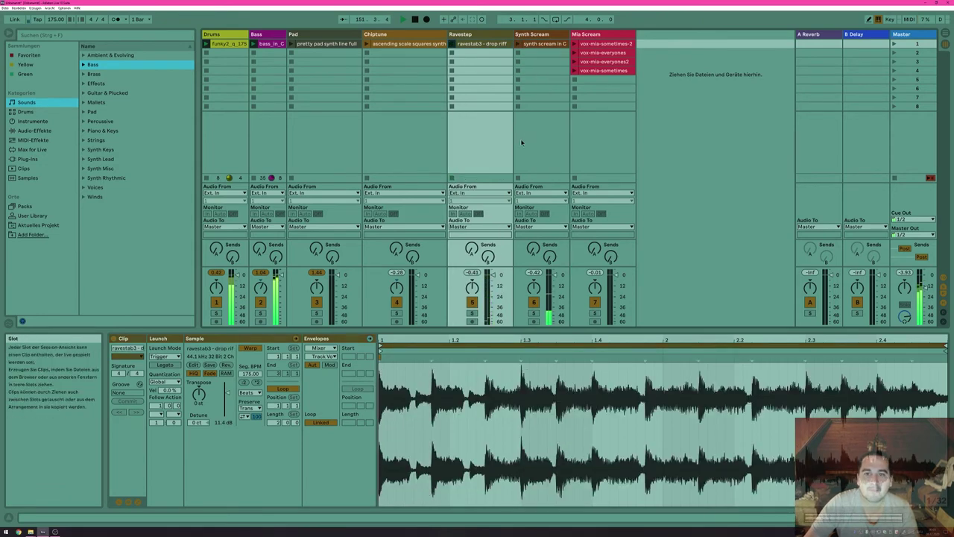
left_click(517, 44)
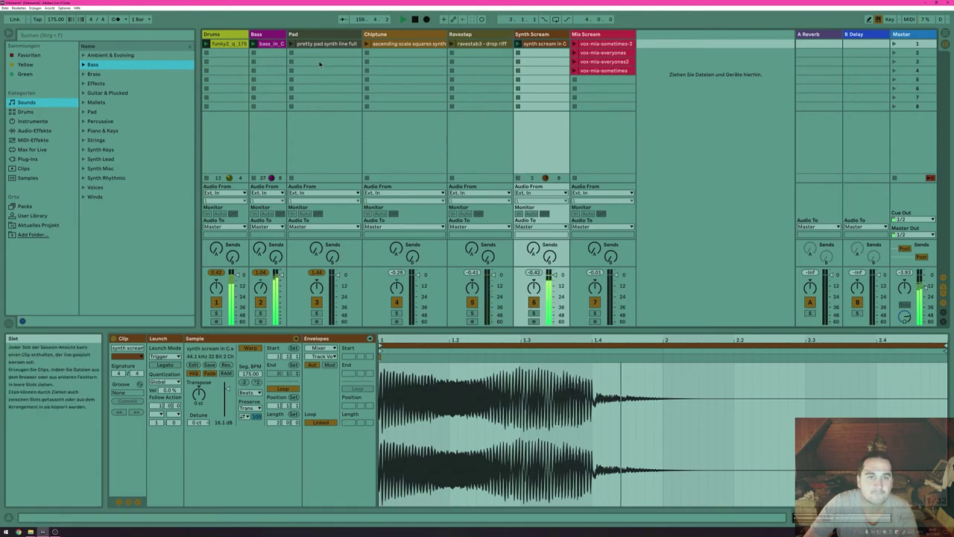
left_click(296, 45)
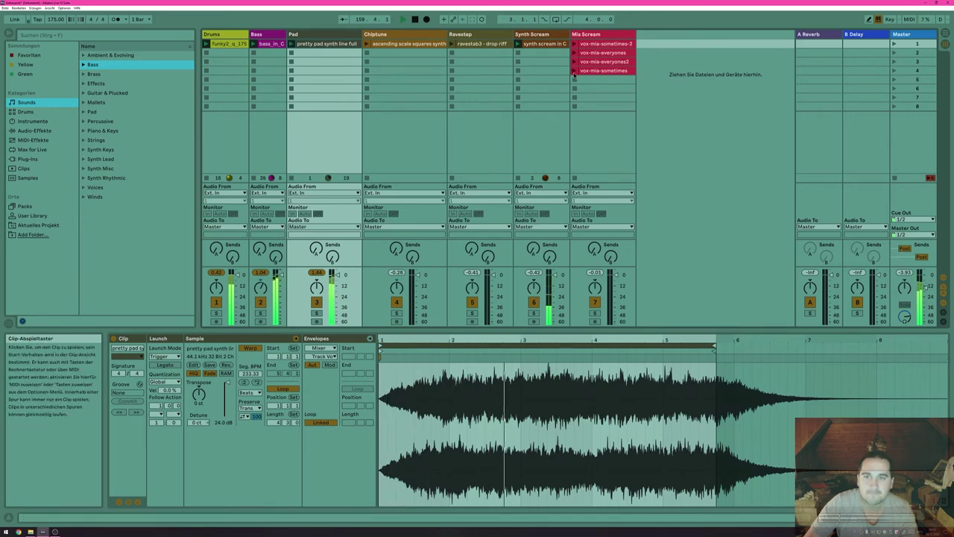
- Switch the vocals through vox-mia-sometimes, everyones, everyones2, sometimes-2, sometimes and everyones2, ending on sometimes-2
left_click(576, 71)
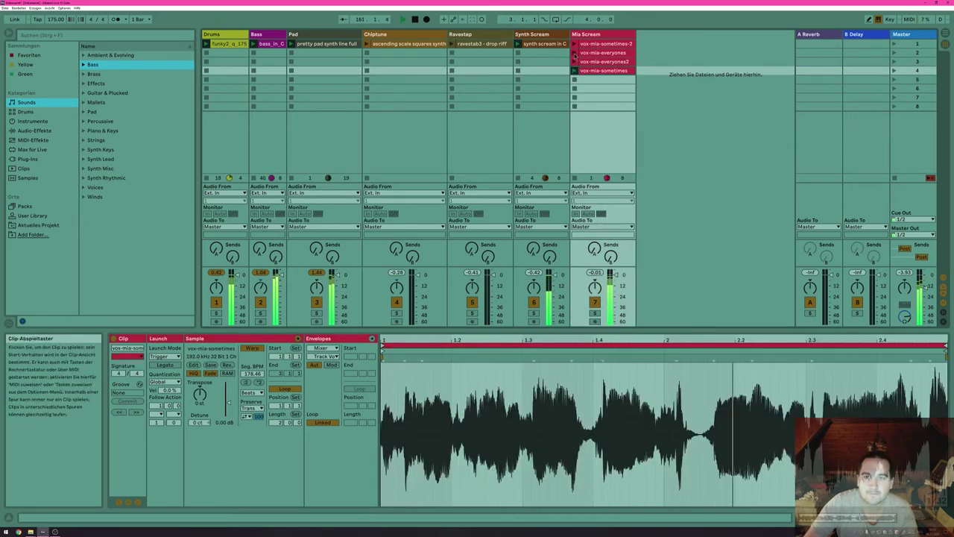
left_click(575, 53)
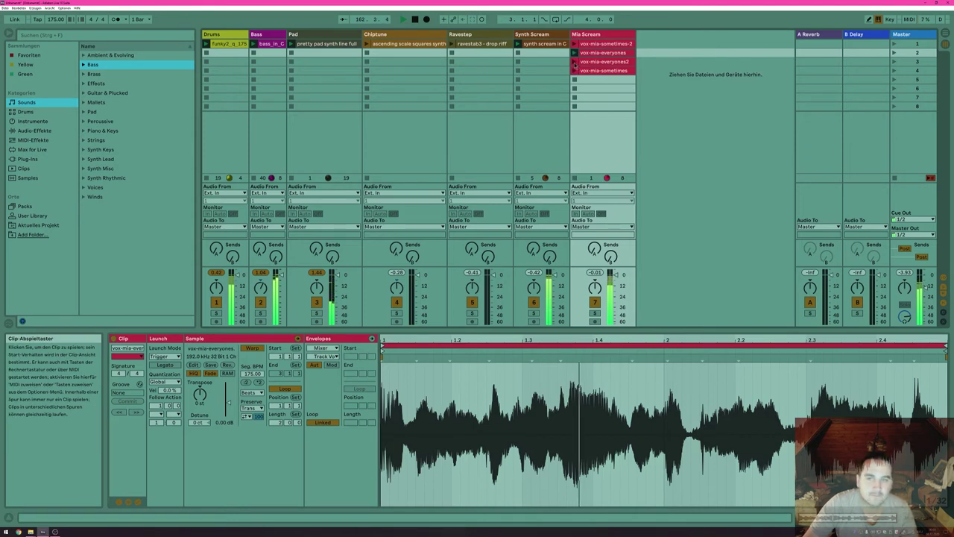
left_click(574, 62)
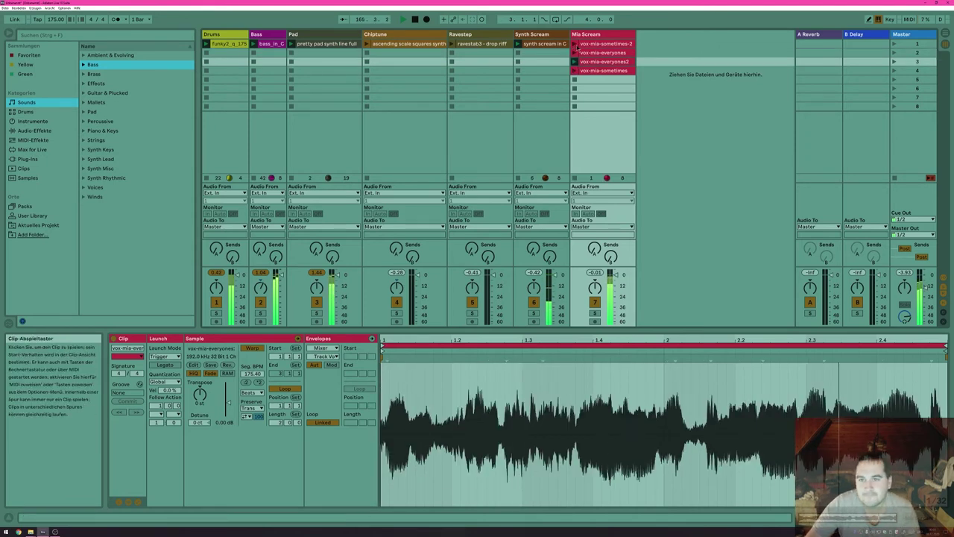
left_click(576, 44)
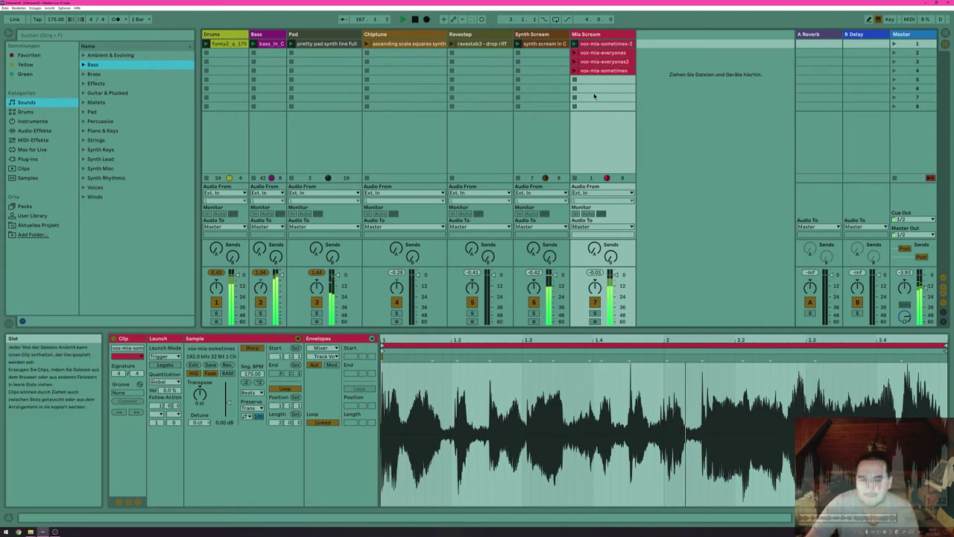
left_click(576, 70)
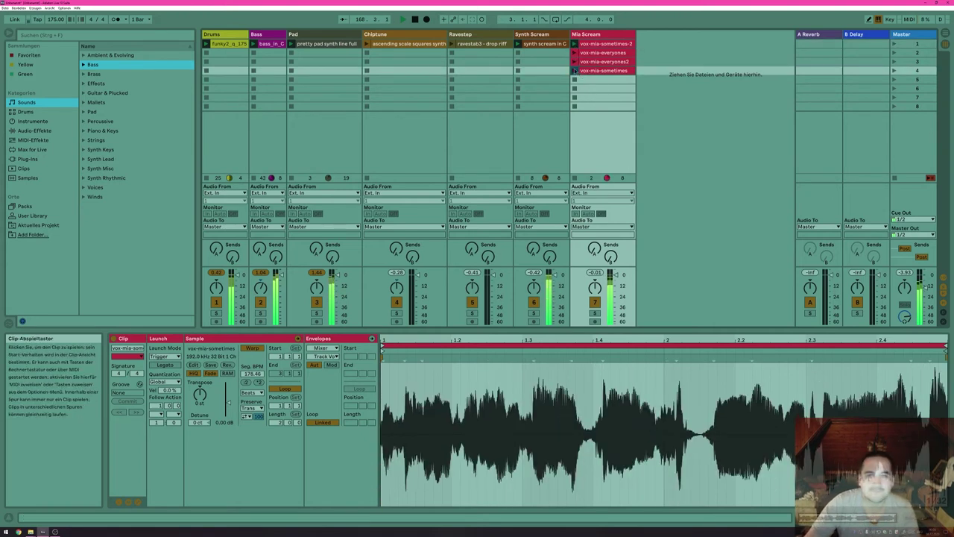
left_click(575, 61)
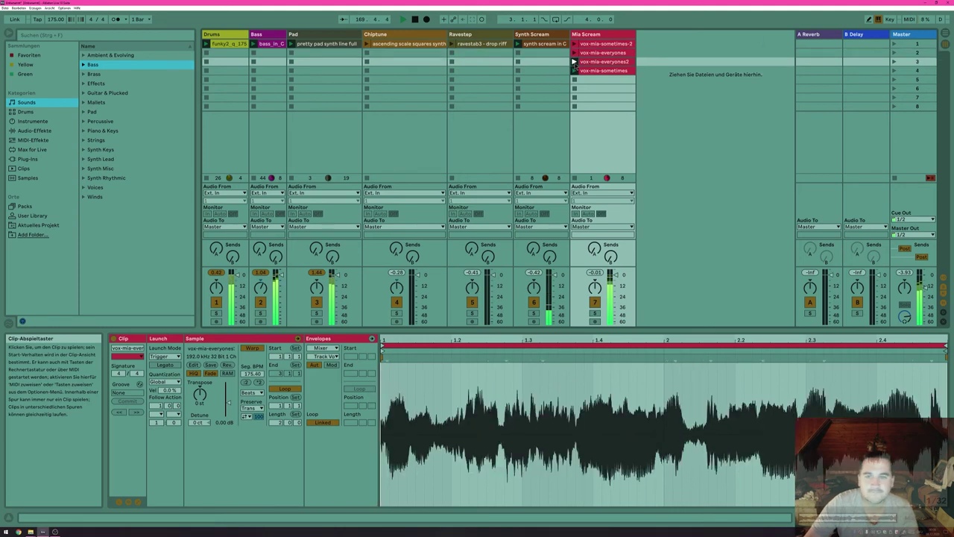
left_click(575, 44)
- Move the vox-mia-everyones clip down to scene 3 of the Mia Scream track, replacing vox-mia-everyones2
left_click_drag(575, 52, 575, 60)
left_click(575, 53)
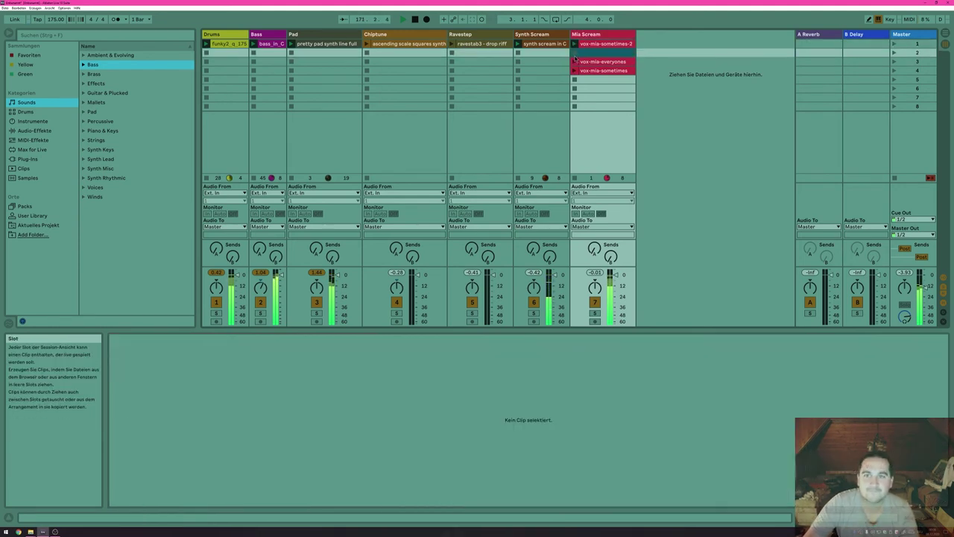
- Undo the vox-mia-everyones clip move and switch the vocals through vox-mia-sometimes, everyones2, sometimes-2, everyones, everyones2 and sometimes
key("ctrl+z")
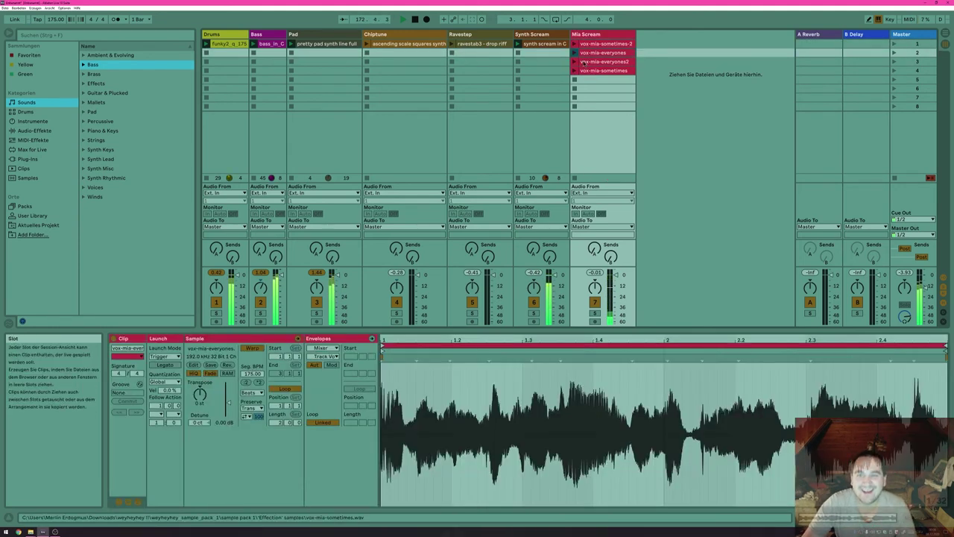
left_click(575, 71)
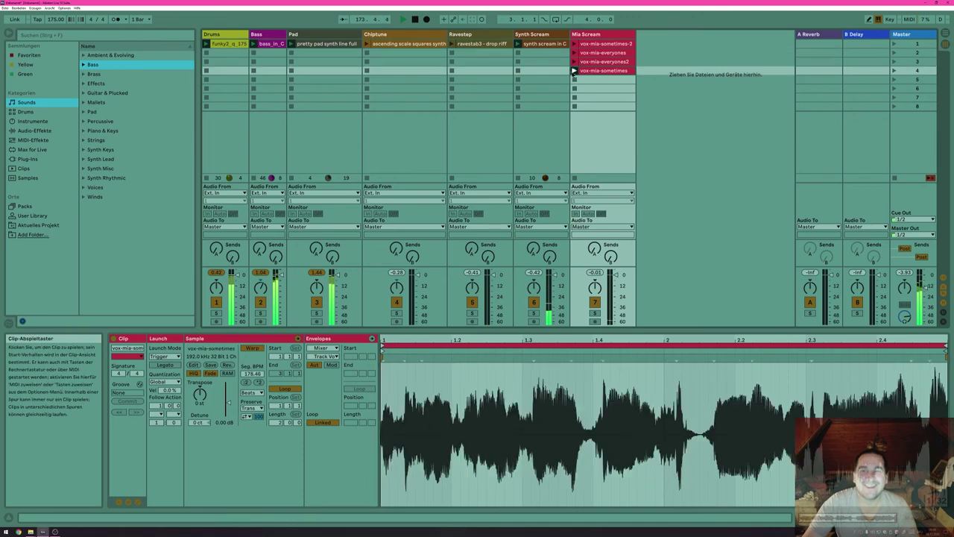
left_click(575, 62)
left_click(574, 44)
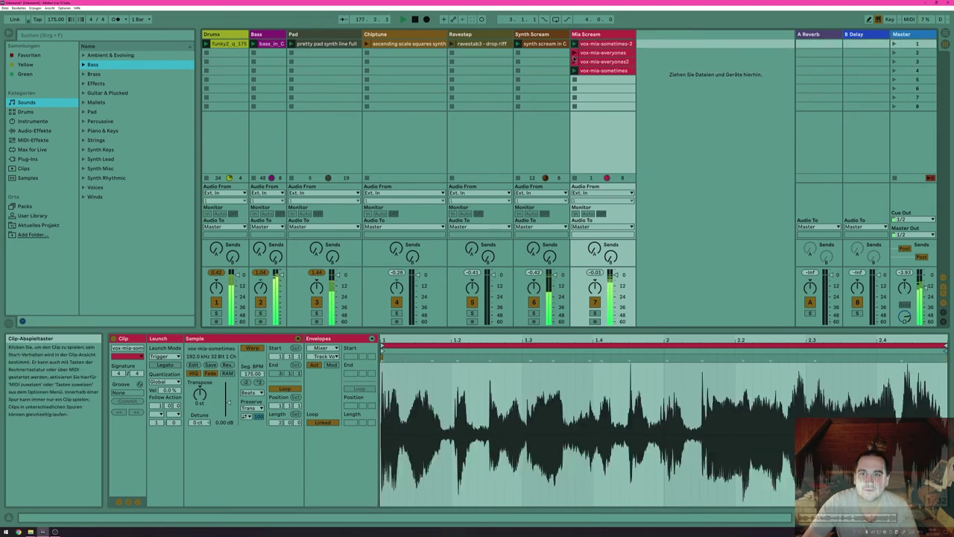
left_click(575, 53)
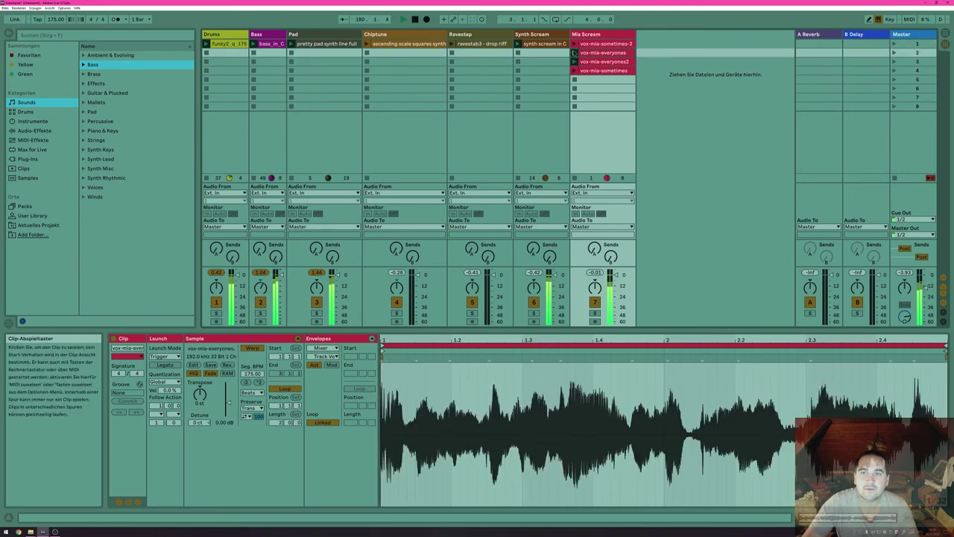
left_click(574, 62)
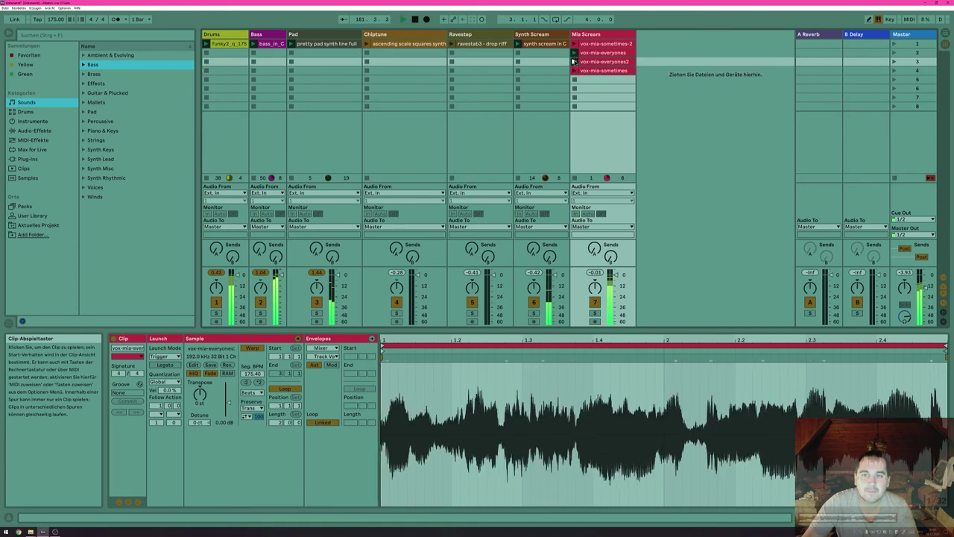
left_click(574, 70)
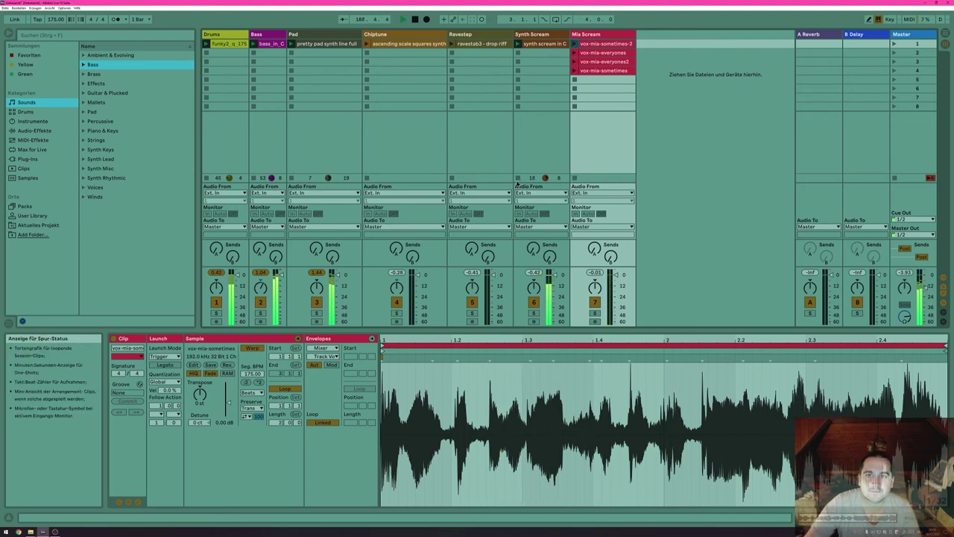
- Bring in the ravestab3 drop riff clip in place of the synth scream and drop out the drum loop
left_click(452, 44)
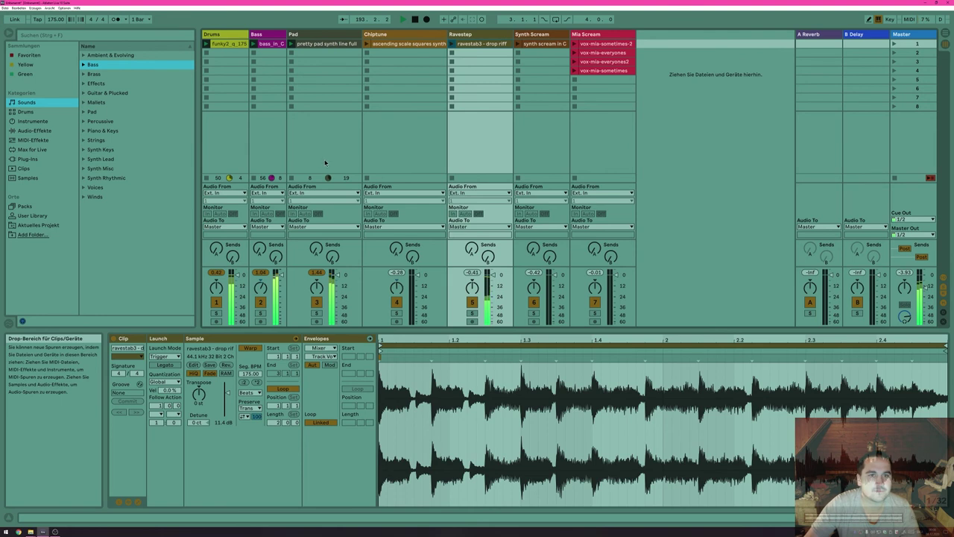
left_click(207, 179)
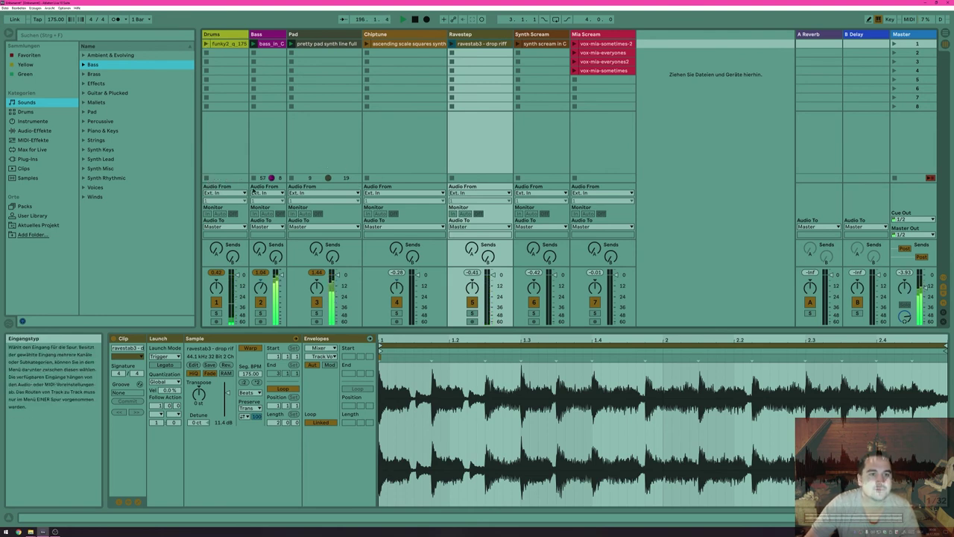